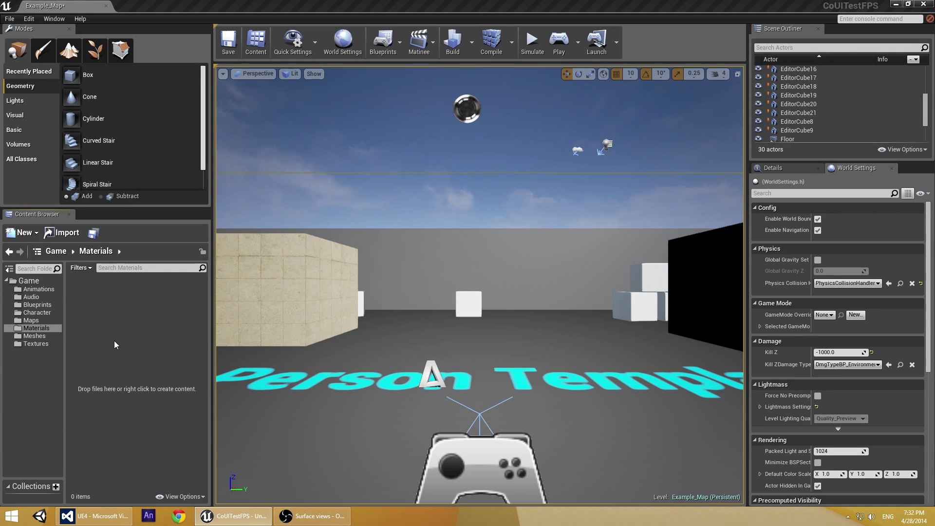
- Create a new material asset named SurfaceMaterial in the Materials folder
{"action": "right_click", "coordinate": [134, 330]}
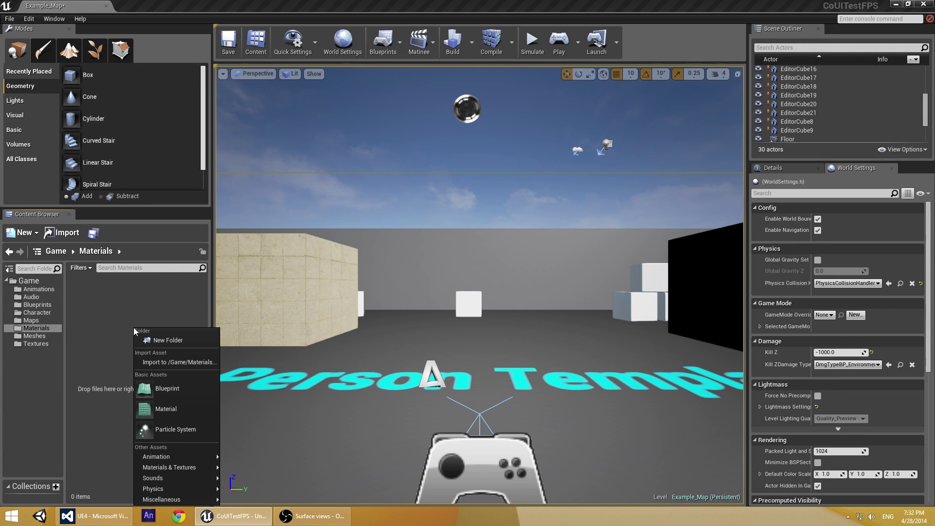
{"action": "left_click", "coordinate": [163, 410]}
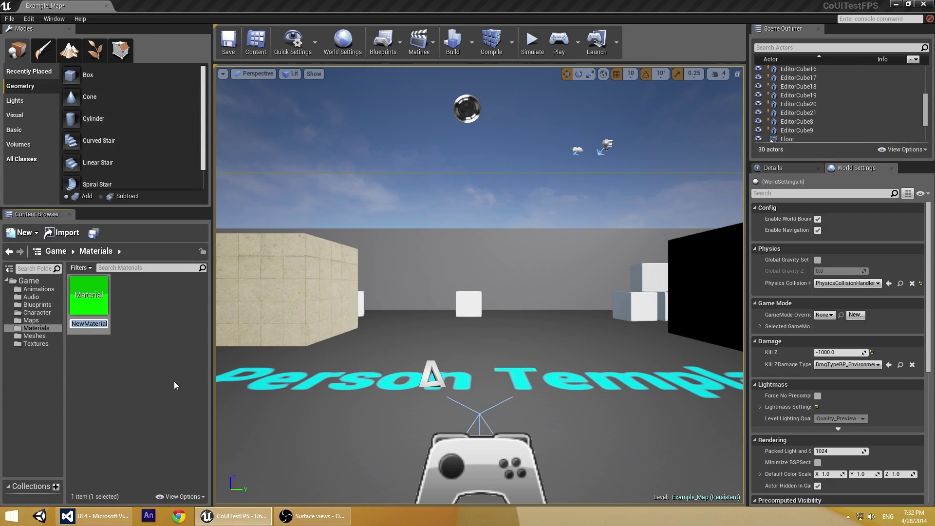
{"action": "type", "text": "Sur"}
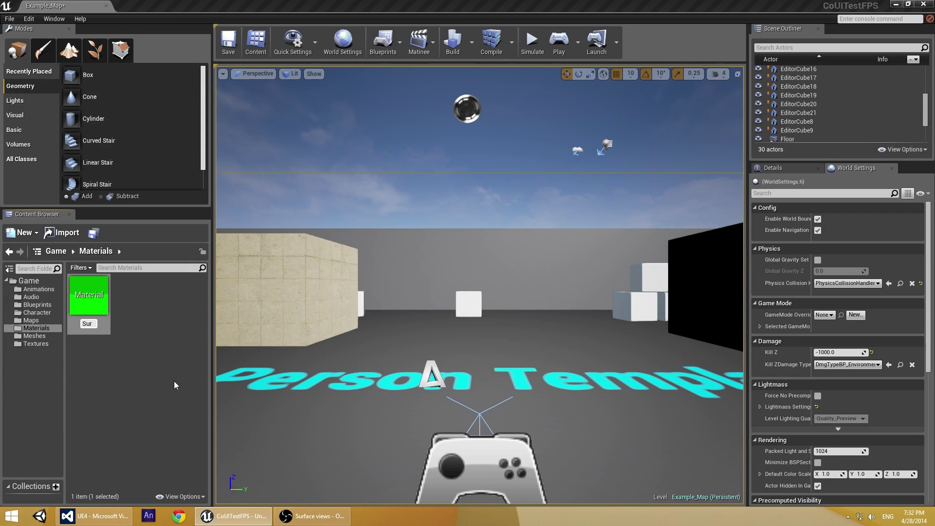
{"action": "type", "text": "faceMater"}
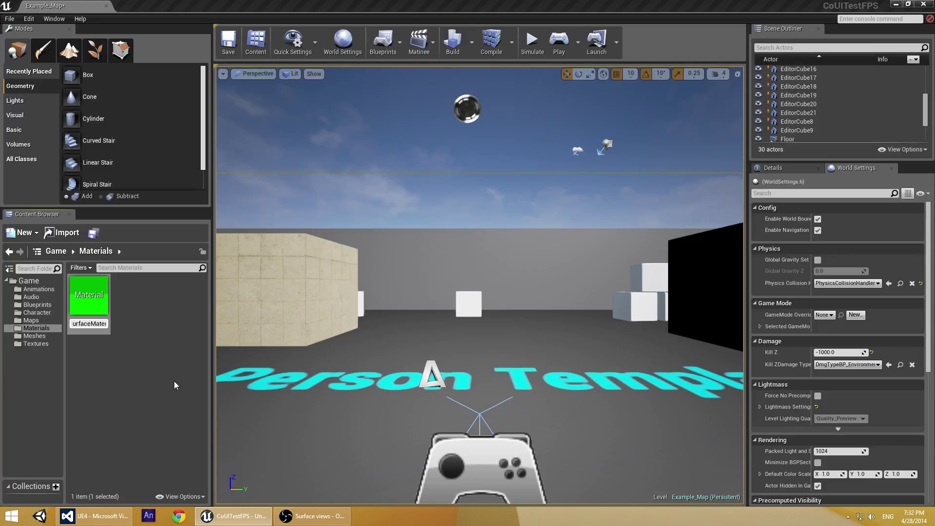
{"action": "type", "text": "ial"}
{"action": "key", "text": "Return"}
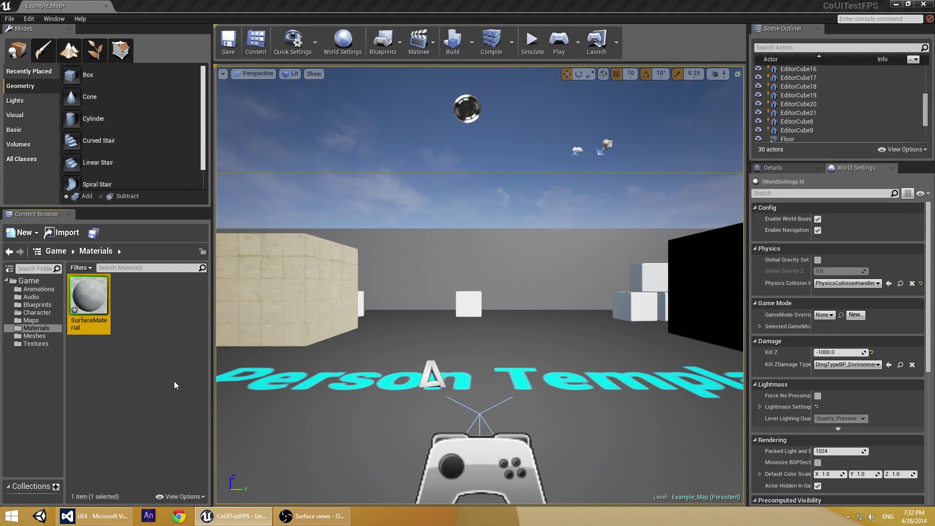
- Open SurfaceMaterial and wire a new Texture Sample node into its Base Color input
{"action": "double_click", "coordinate": [88, 301]}
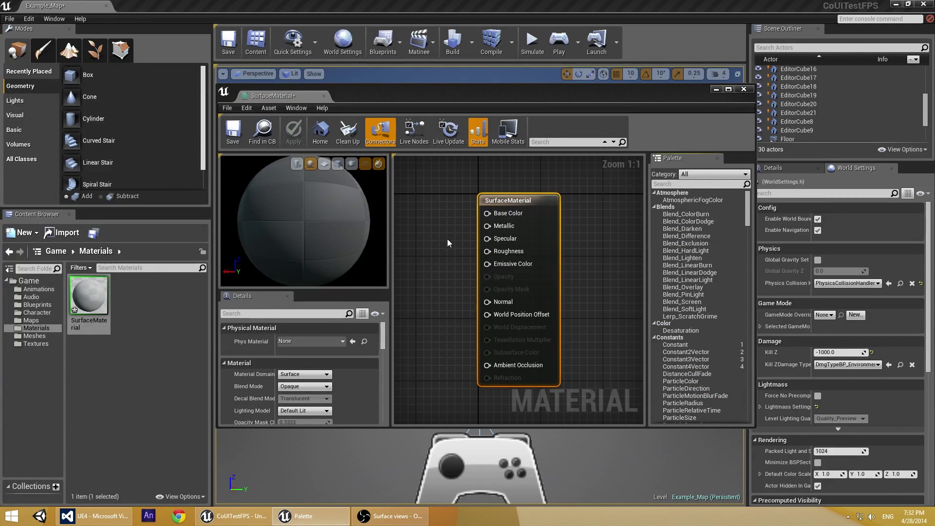
{"action": "left_click_drag", "start_coordinate": [487, 213], "coordinate": [420, 259]}
{"action": "scroll", "coordinate": [494, 322], "scroll_direction": "down", "scroll_amount": 3}
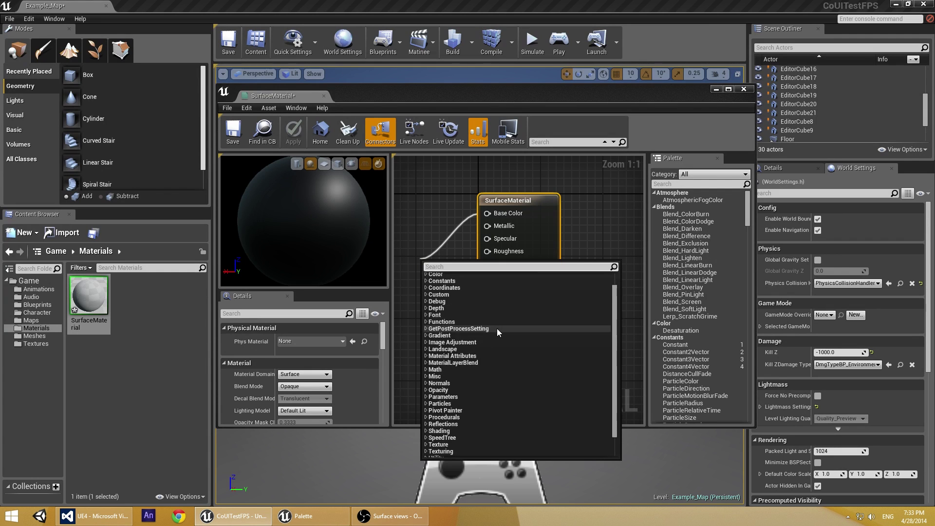
{"action": "left_click", "coordinate": [426, 420]}
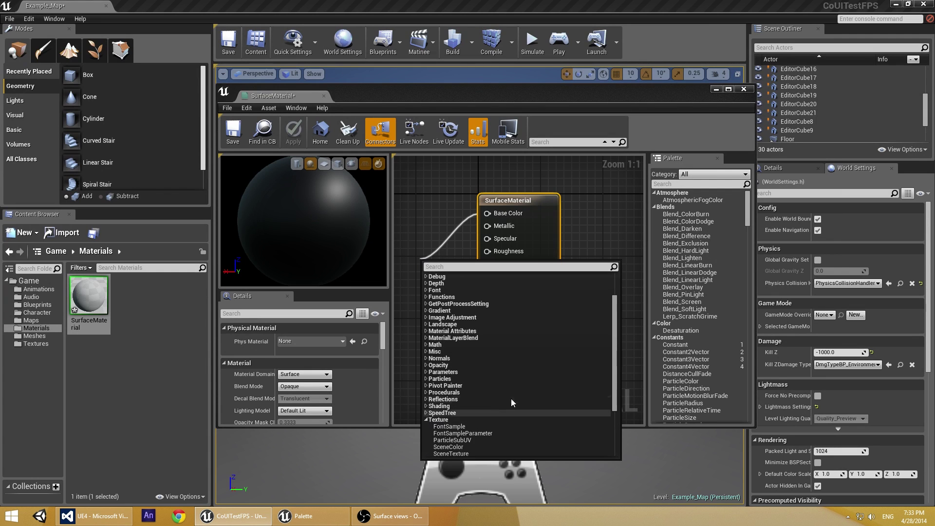
{"action": "scroll", "coordinate": [509, 400], "scroll_direction": "down", "scroll_amount": 2}
{"action": "left_click", "coordinate": [472, 427]}
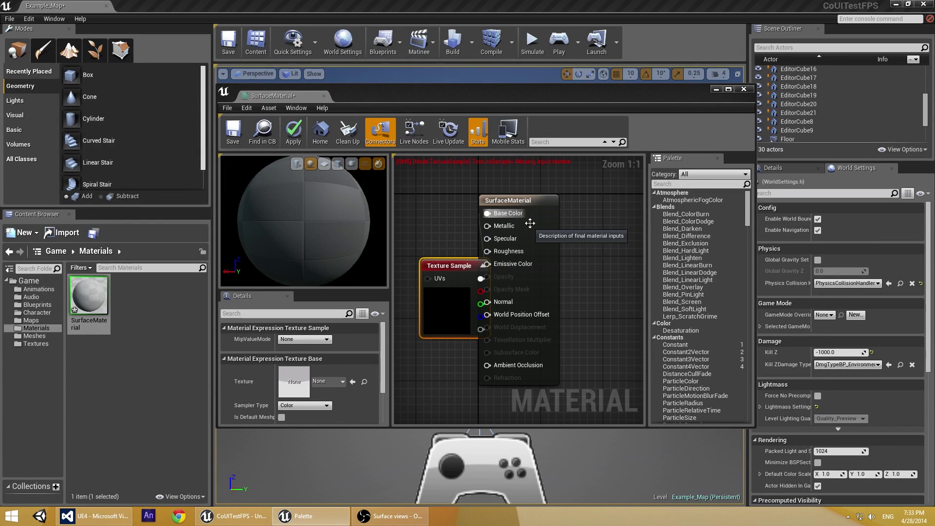
{"action": "left_click_drag", "start_coordinate": [534, 201], "coordinate": [581, 201]}
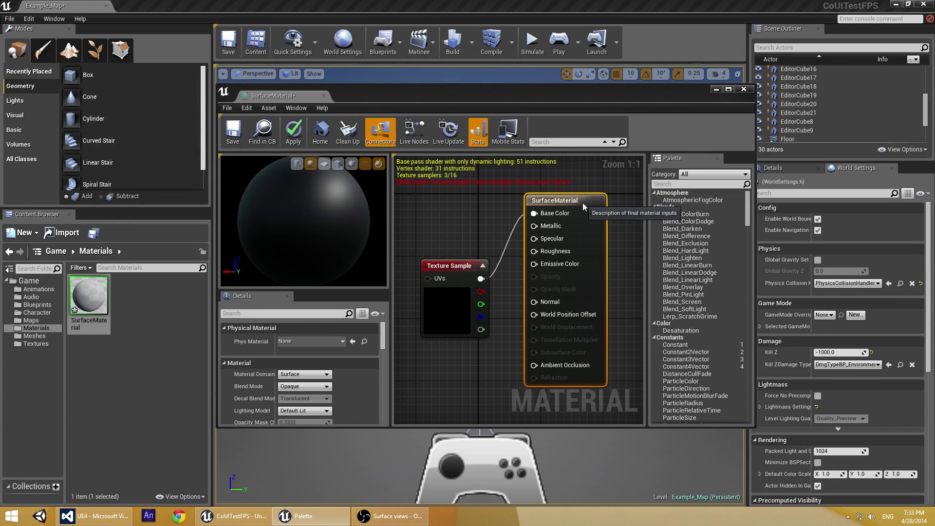
- Convert the Texture Sample node into a parameter named UITexture
{"action": "right_click", "coordinate": [451, 265]}
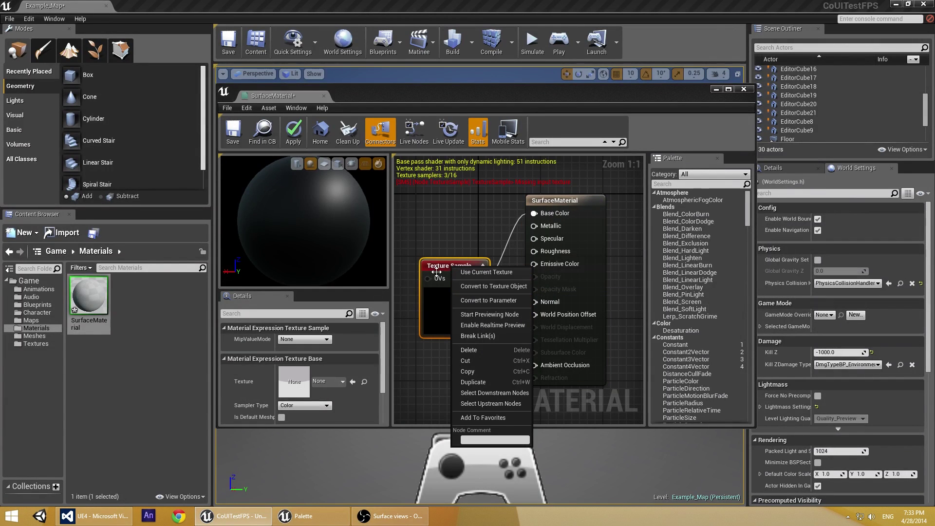
{"action": "left_click", "coordinate": [475, 300]}
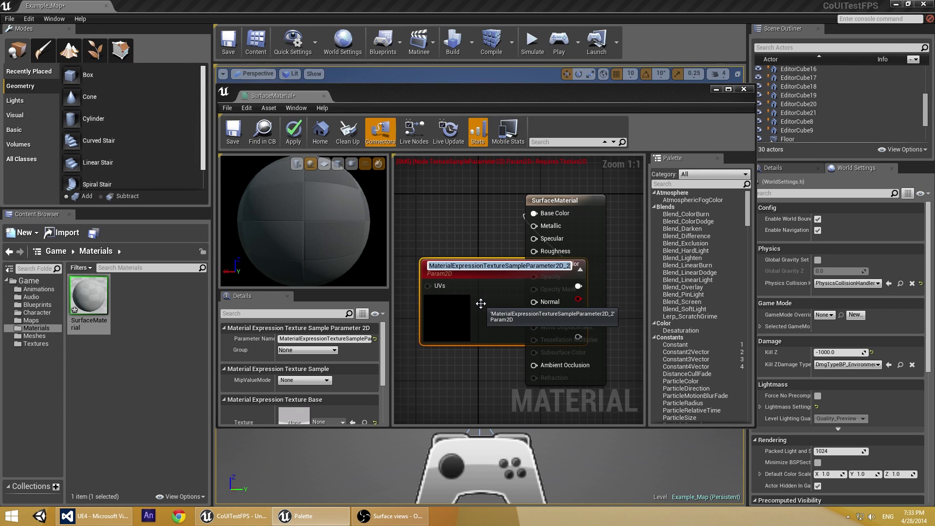
{"action": "type", "text": "UI"}
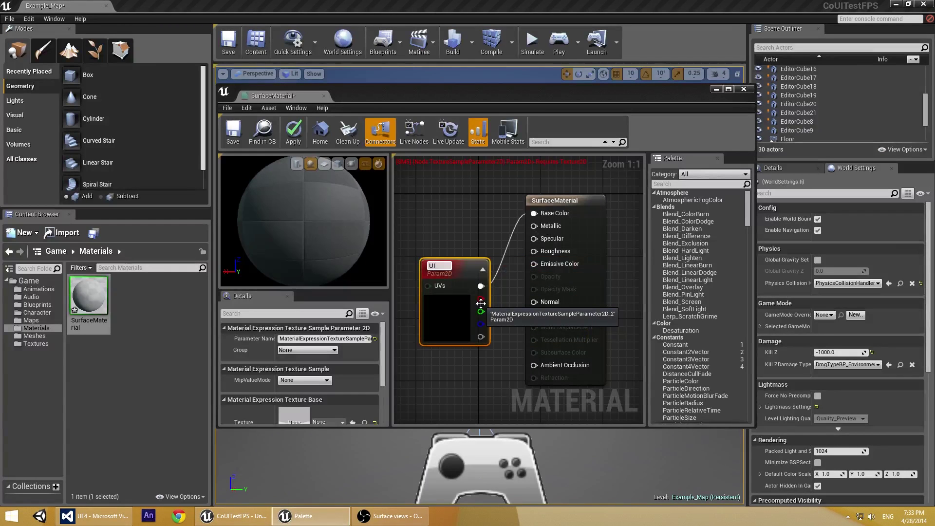
{"action": "type", "text": "Texture"}
{"action": "key", "text": "Return"}
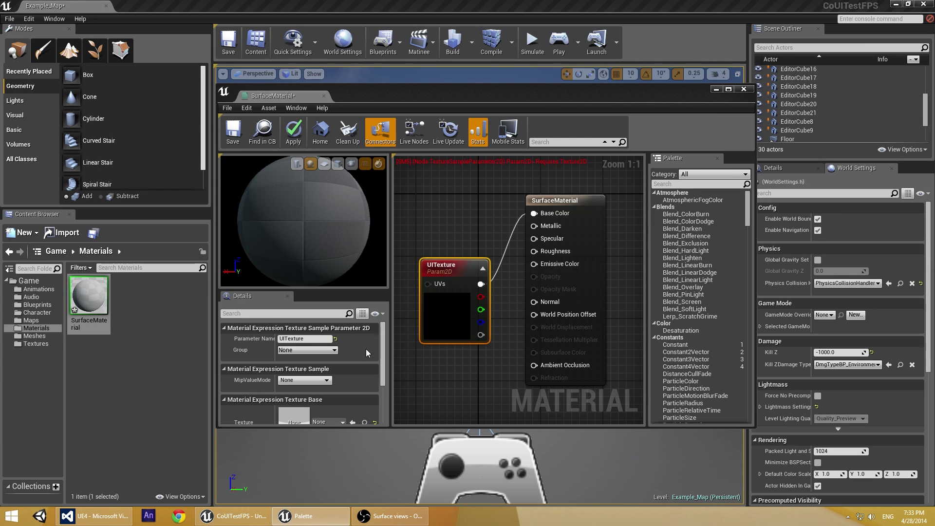
- Reset the UITexture parameter to DefaultTexture and save SurfaceMaterial
{"action": "left_click_drag", "start_coordinate": [381, 358], "coordinate": [384, 388]}
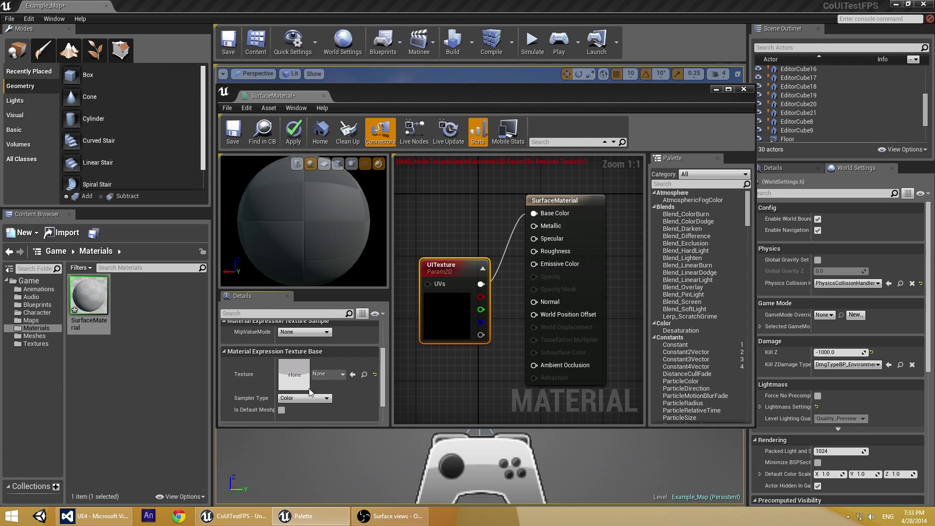
{"action": "left_click", "coordinate": [374, 375]}
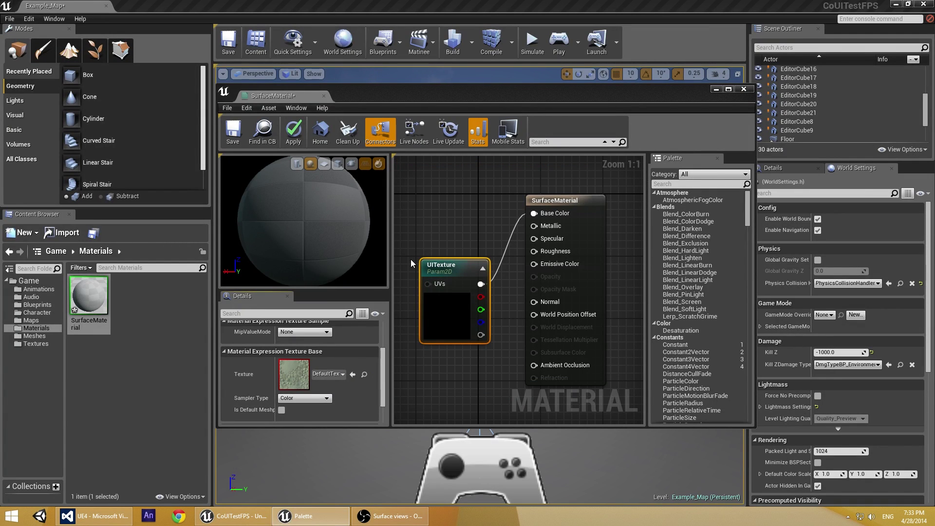
{"action": "left_click", "coordinate": [234, 138]}
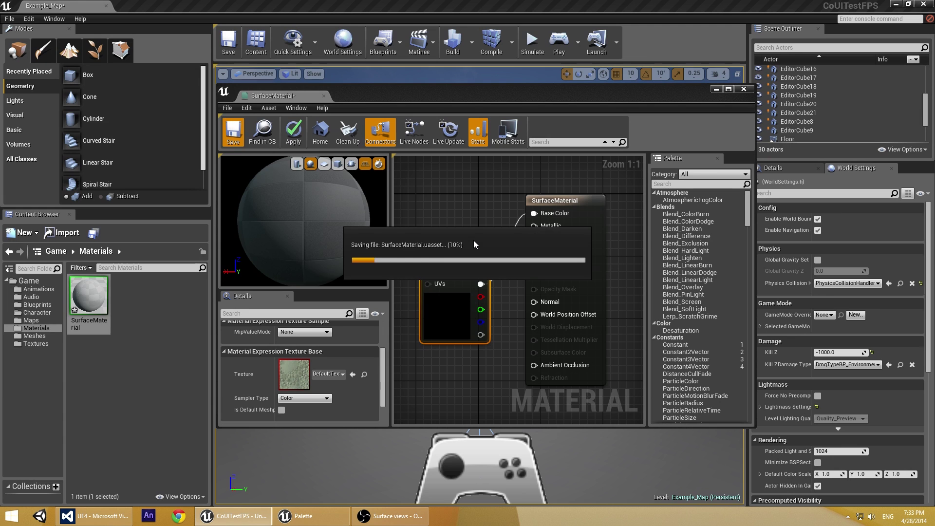
- Close the material editor and start a Shape_Plane blueprint named SurfaceBlueprint in Blueprints
{"action": "left_click", "coordinate": [744, 89]}
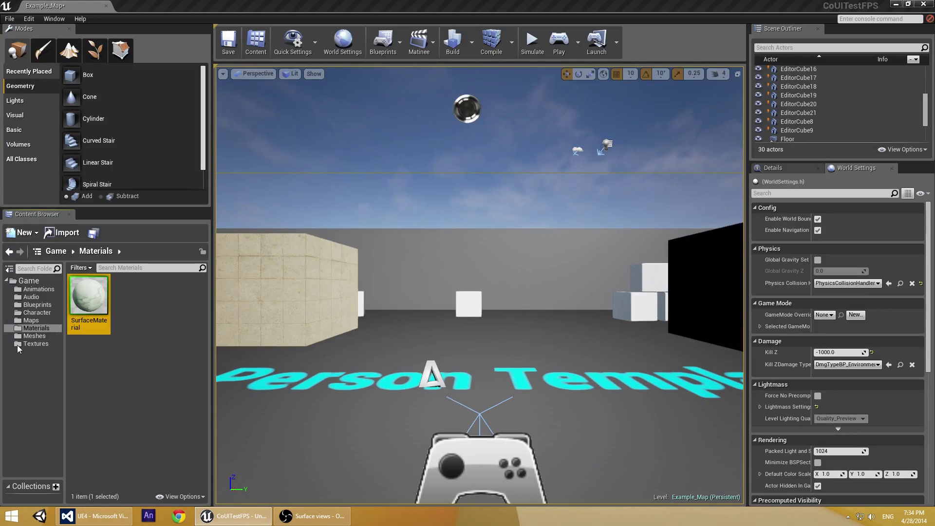
{"action": "left_click", "coordinate": [36, 336]}
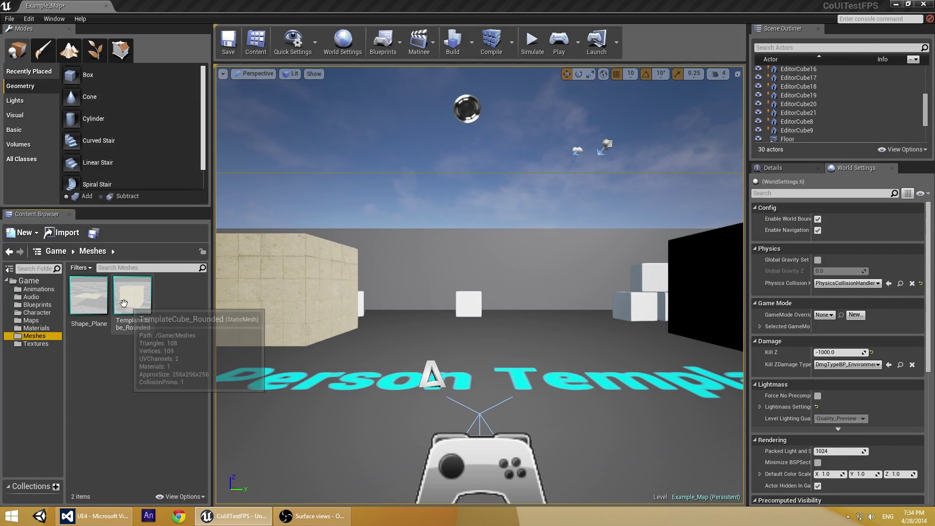
{"action": "right_click", "coordinate": [91, 304]}
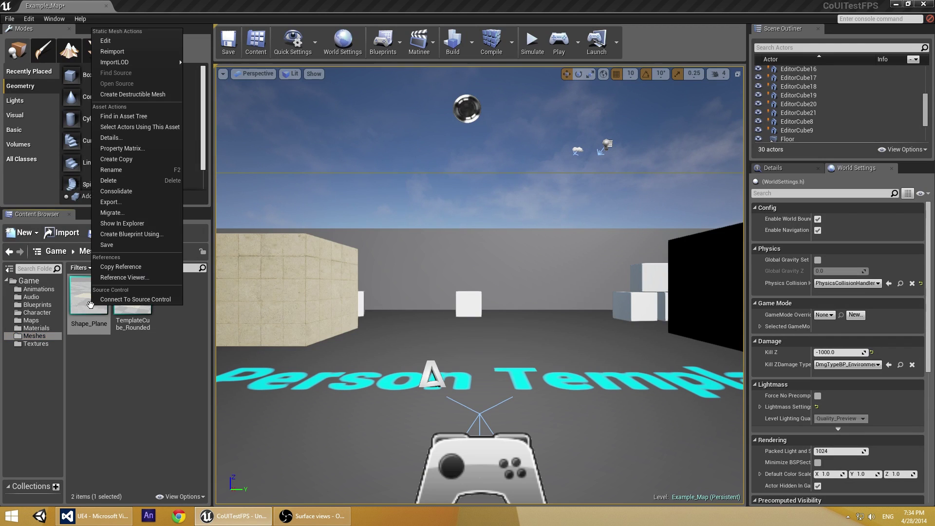
{"action": "left_click", "coordinate": [162, 234]}
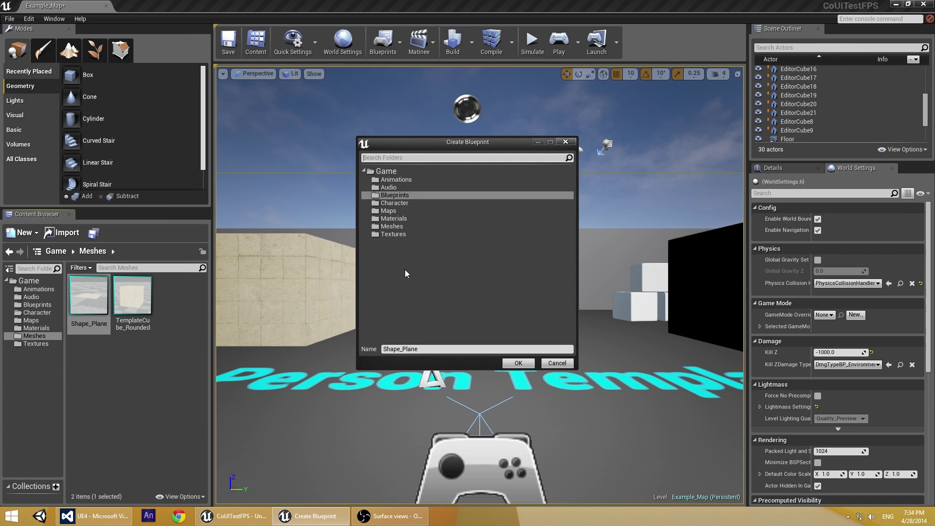
{"action": "key", "text": "Tab"}
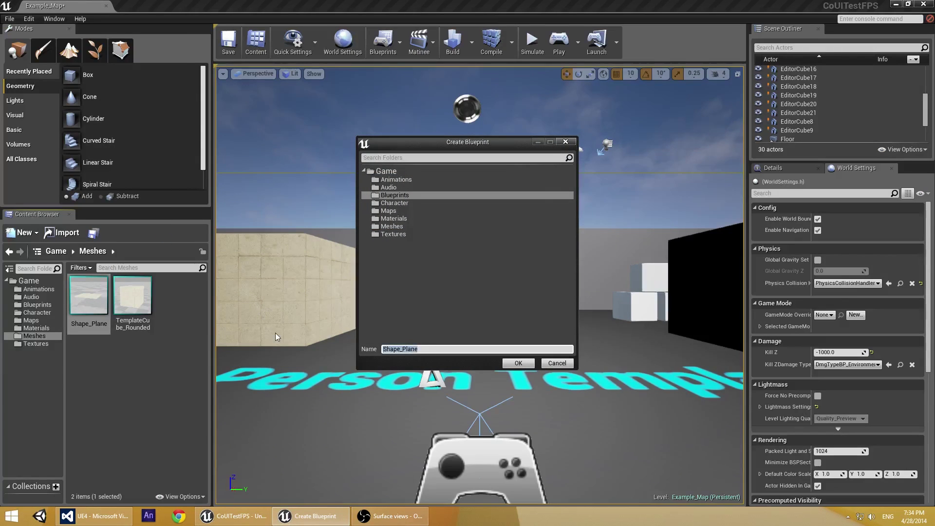
{"action": "type", "text": "SurfaceBlueprint"}
- Create SurfaceBlueprint and give its plane mesh one material slot set to SurfaceMaterial
{"action": "left_click", "coordinate": [510, 363]}
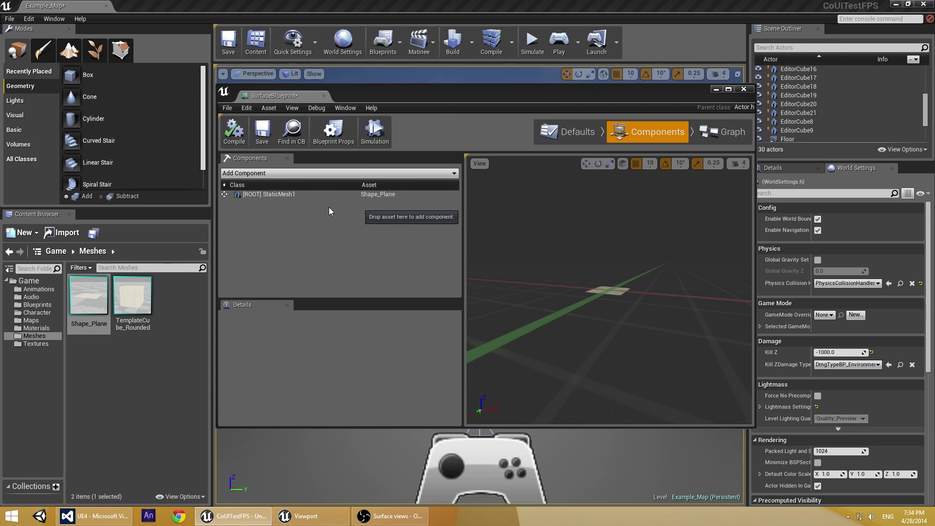
{"action": "left_click", "coordinate": [297, 195]}
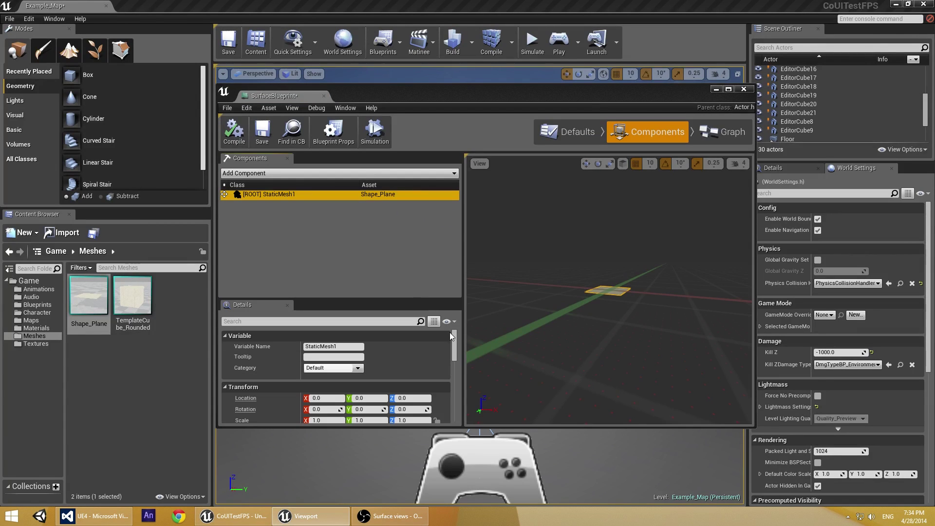
{"action": "left_click_drag", "start_coordinate": [452, 338], "coordinate": [459, 395]}
{"action": "scroll", "coordinate": [396, 385], "scroll_direction": "up", "scroll_amount": 3}
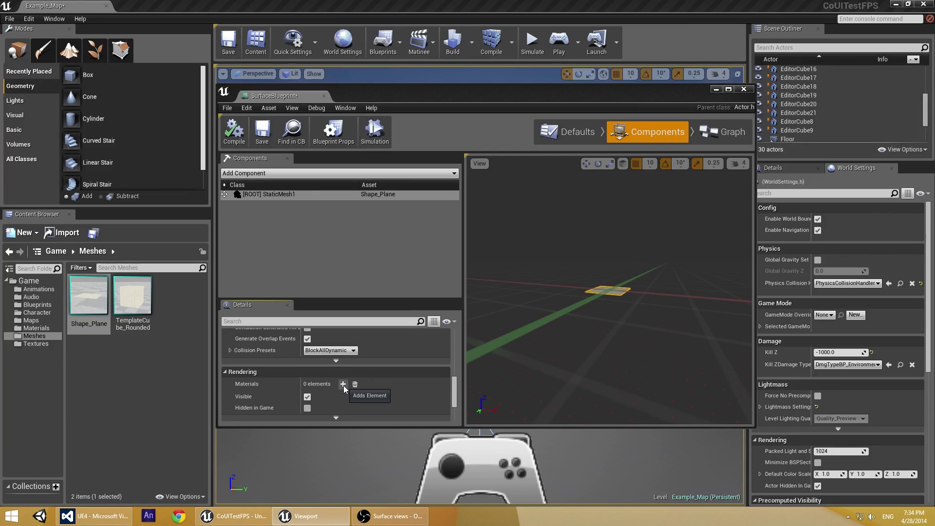
{"action": "left_click", "coordinate": [344, 385]}
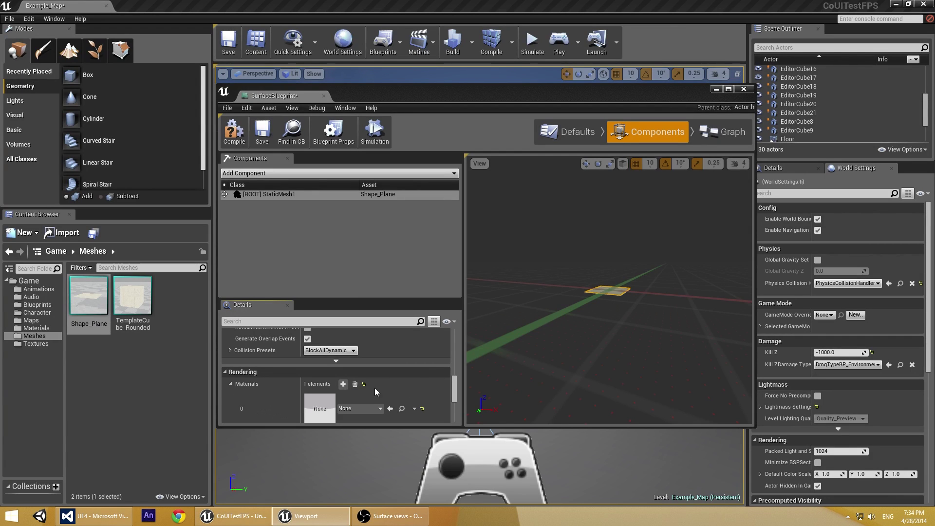
{"action": "scroll", "coordinate": [420, 381], "scroll_direction": "down", "scroll_amount": 2}
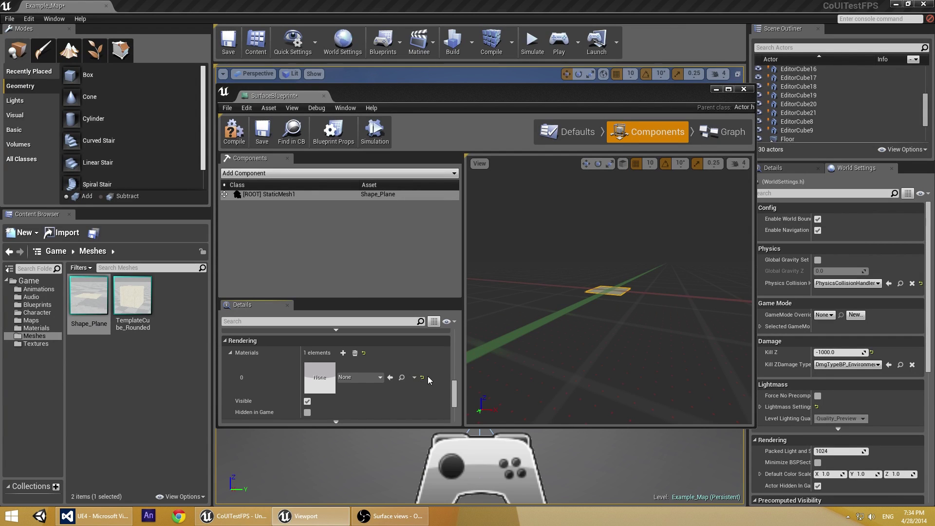
{"action": "left_click", "coordinate": [379, 379]}
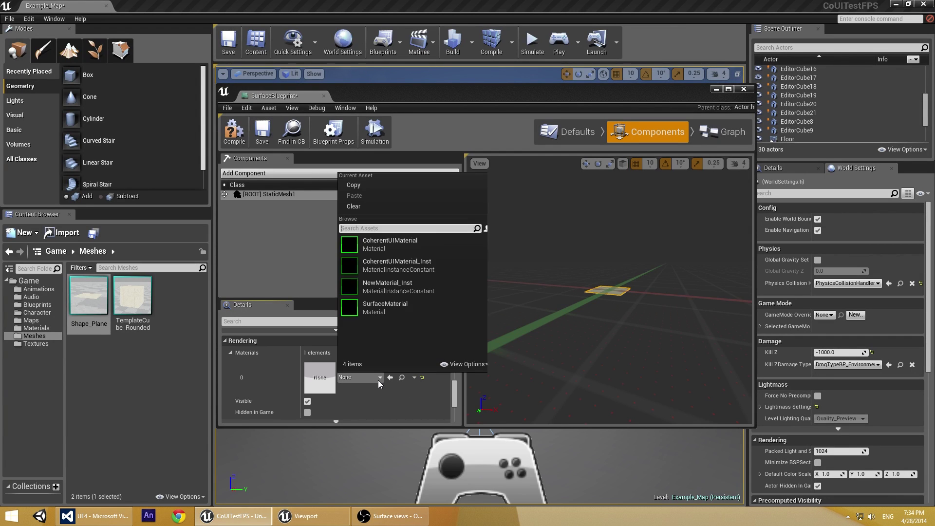
{"action": "left_click", "coordinate": [404, 311]}
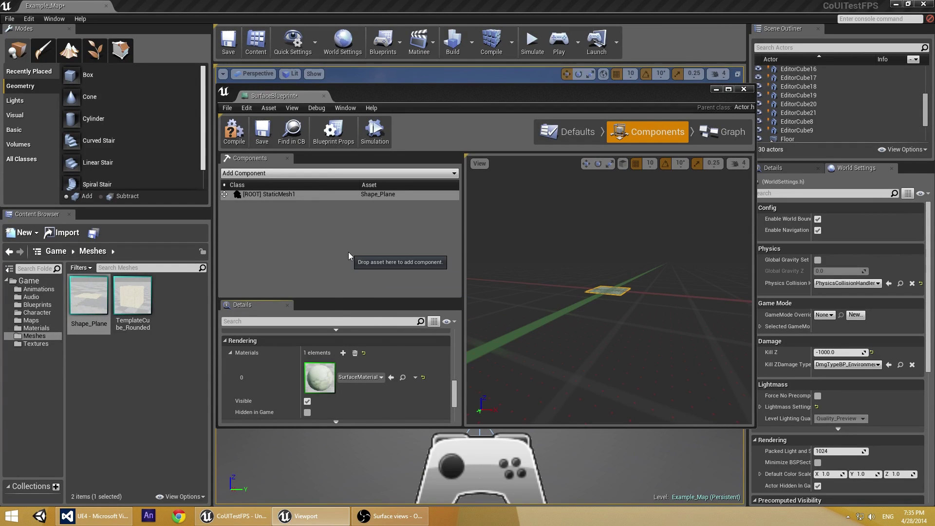
{"action": "left_click", "coordinate": [312, 224]}
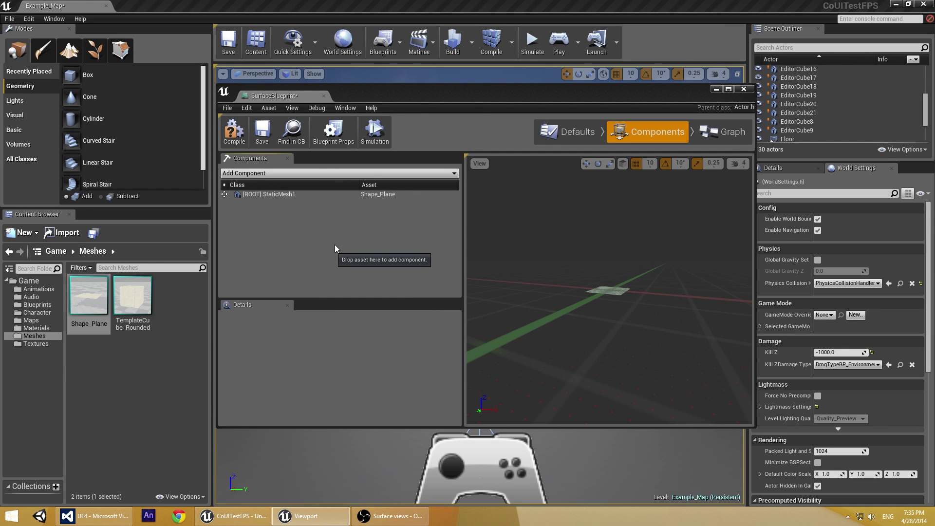
{"action": "left_click", "coordinate": [370, 172]}
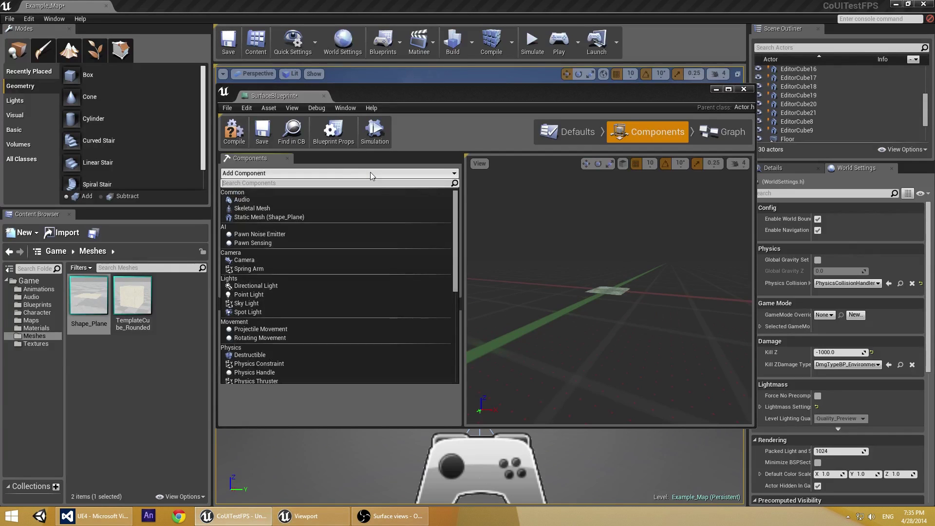
{"action": "scroll", "coordinate": [388, 257], "scroll_direction": "down", "scroll_amount": 3}
{"action": "scroll", "coordinate": [350, 266], "scroll_direction": "down", "scroll_amount": 5}
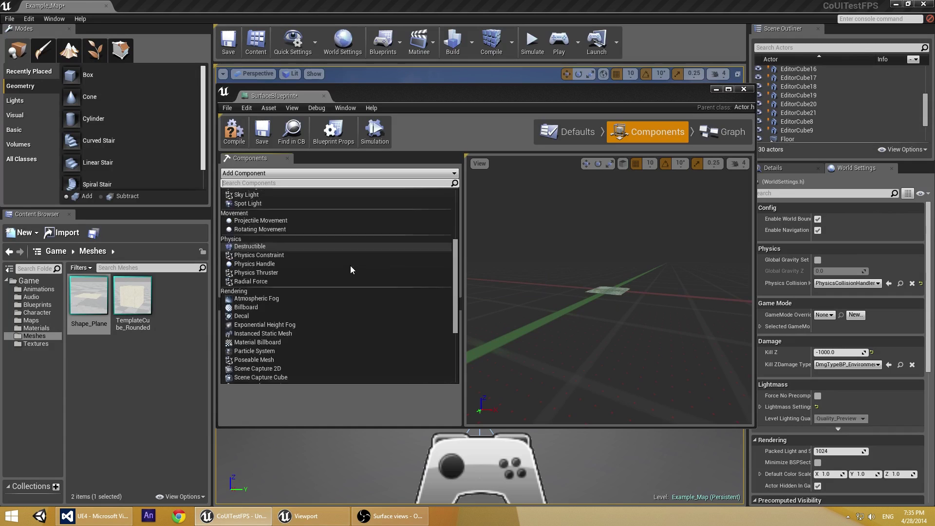
{"action": "left_click", "coordinate": [268, 363]}
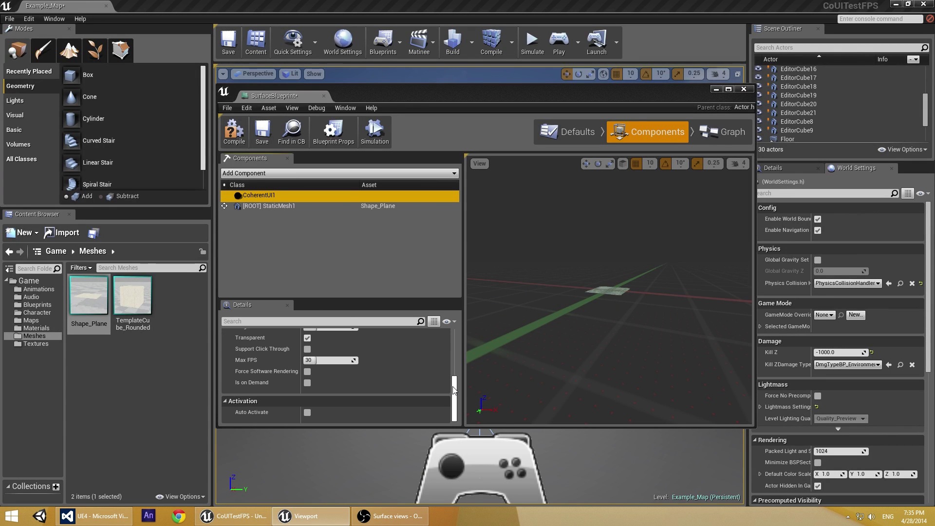
{"action": "left_click_drag", "start_coordinate": [453, 391], "coordinate": [457, 375]}
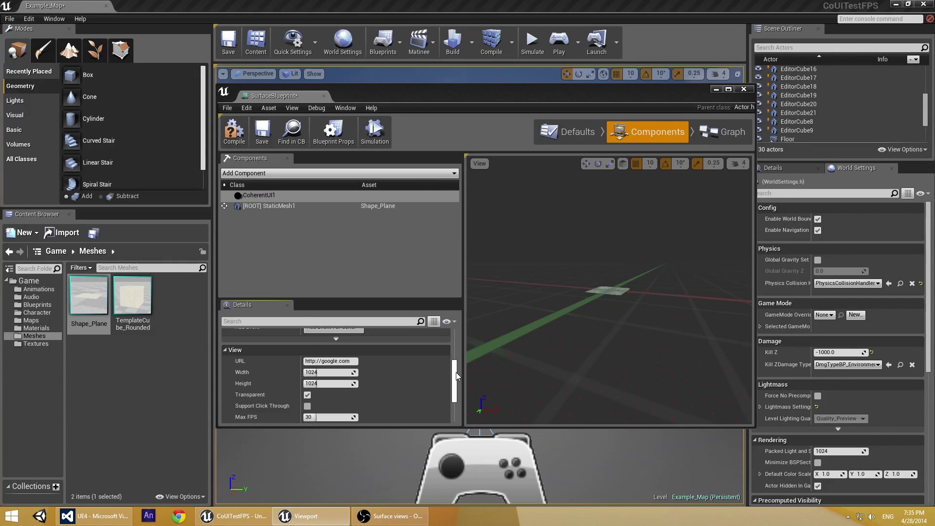
{"action": "left_click", "coordinate": [350, 361]}
{"action": "left_click", "coordinate": [351, 361]}
{"action": "key", "text": "BackSpace"}
{"action": "key", "text": "BackSpace"}
{"action": "type", "text": "coherent-labs.com"}
{"action": "key", "text": "Return"}
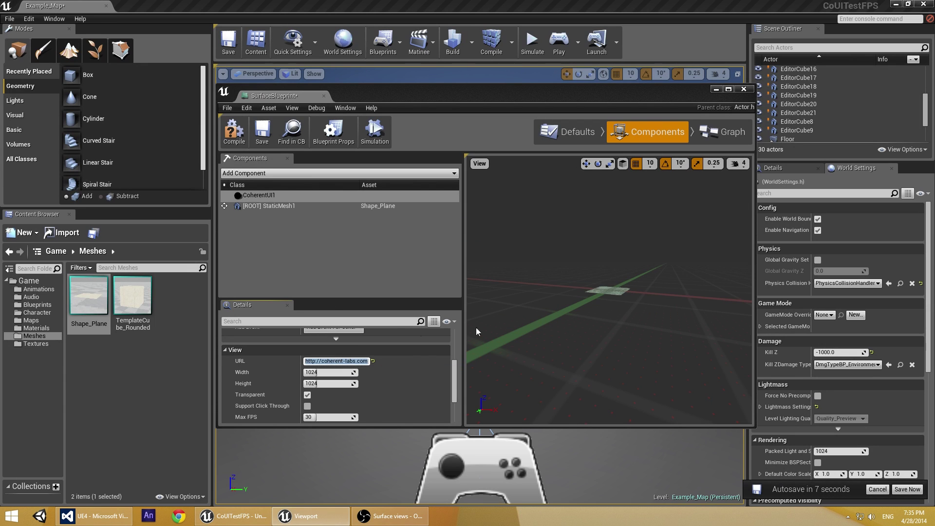
- Compile and save SurfaceBlueprint, then close the blueprint editor
{"action": "left_click", "coordinate": [236, 138]}
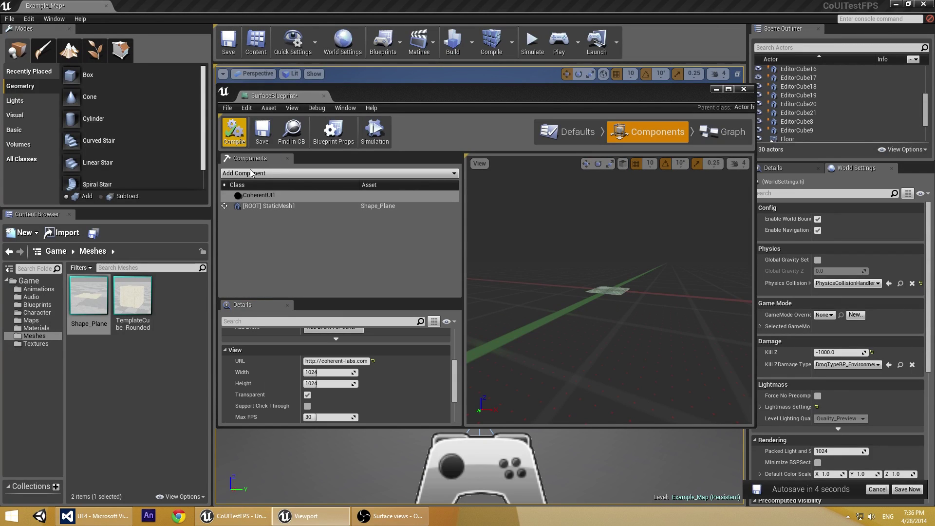
{"action": "left_click", "coordinate": [260, 137]}
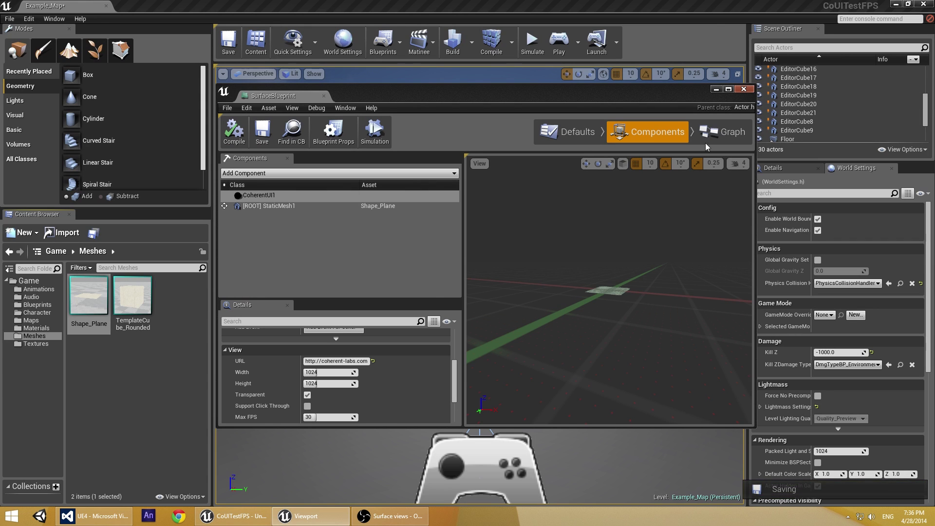
{"action": "left_click", "coordinate": [743, 89]}
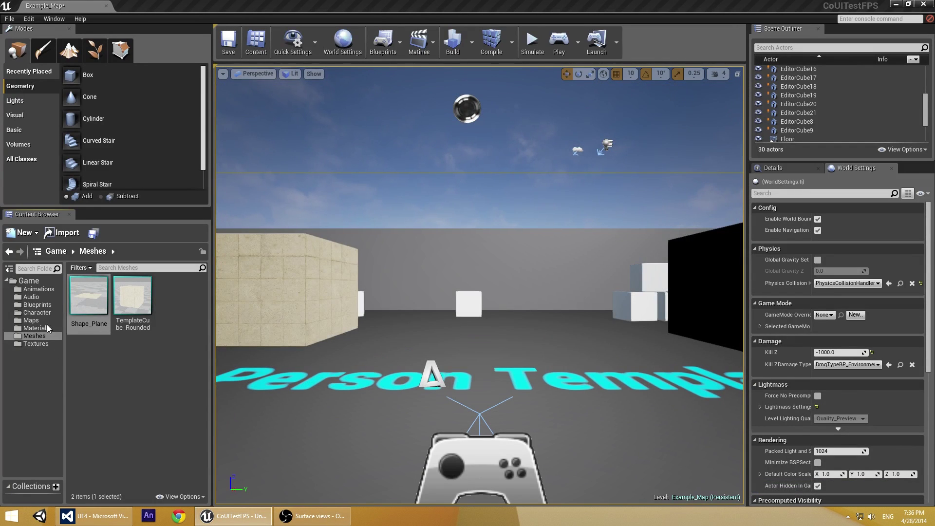
- Place a SurfaceBlueprint actor into the level near the floor text
{"action": "left_click", "coordinate": [37, 304]}
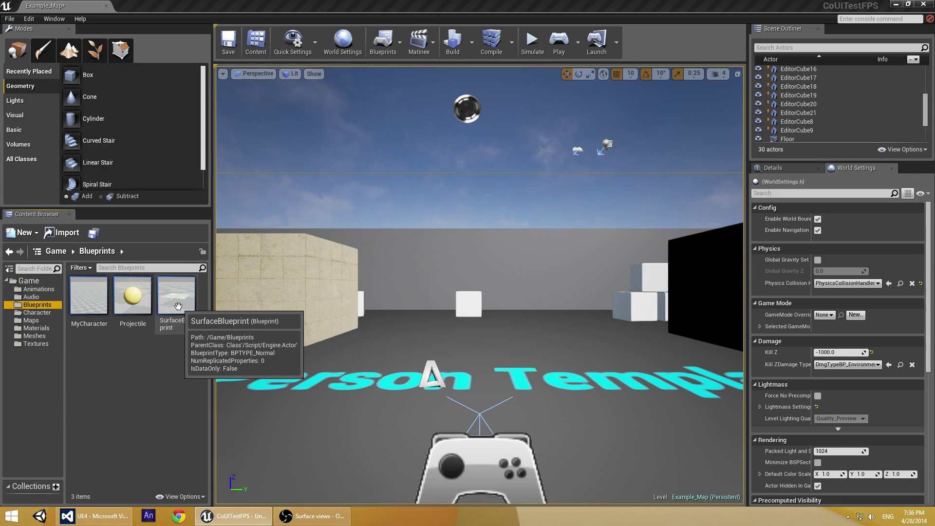
{"action": "left_click_drag", "start_coordinate": [179, 309], "coordinate": [427, 377]}
{"action": "left_click_drag", "start_coordinate": [507, 363], "coordinate": [529, 352]}
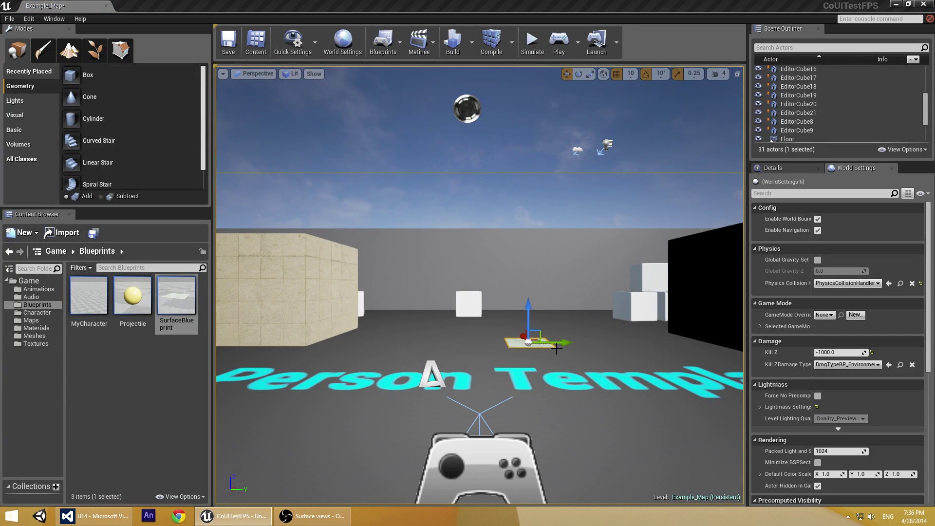
- Rotate the plane 90° upright and scale it wider into a large panel
{"action": "key", "text": "r"}
{"action": "key", "text": "e"}
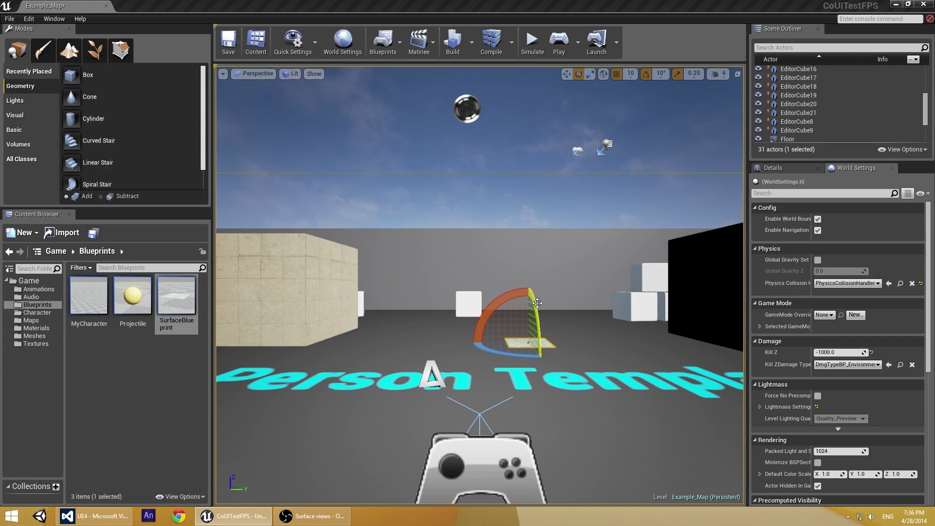
{"action": "left_click_drag", "start_coordinate": [537, 308], "coordinate": [539, 356]}
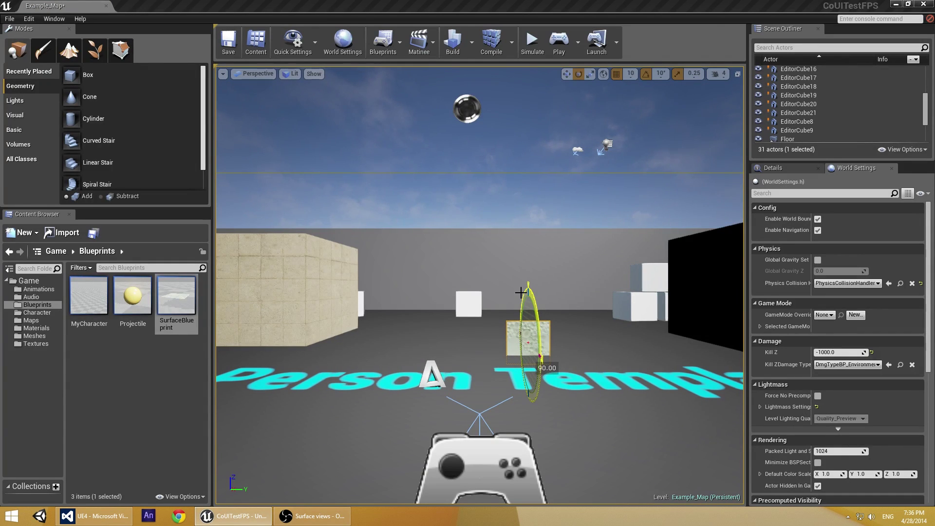
{"action": "left_click_drag", "start_coordinate": [475, 336], "coordinate": [528, 285]}
{"action": "key", "text": "r"}
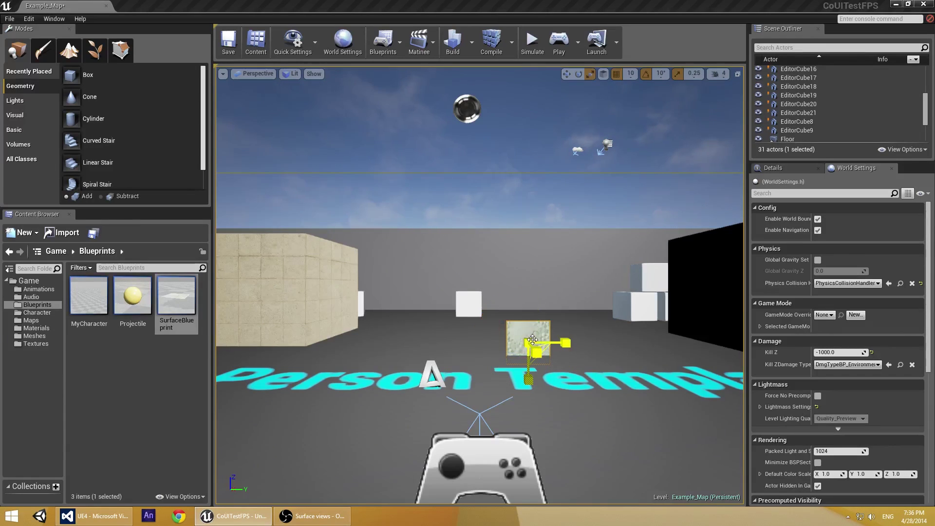
{"action": "left_click_drag", "start_coordinate": [568, 344], "coordinate": [528, 298]}
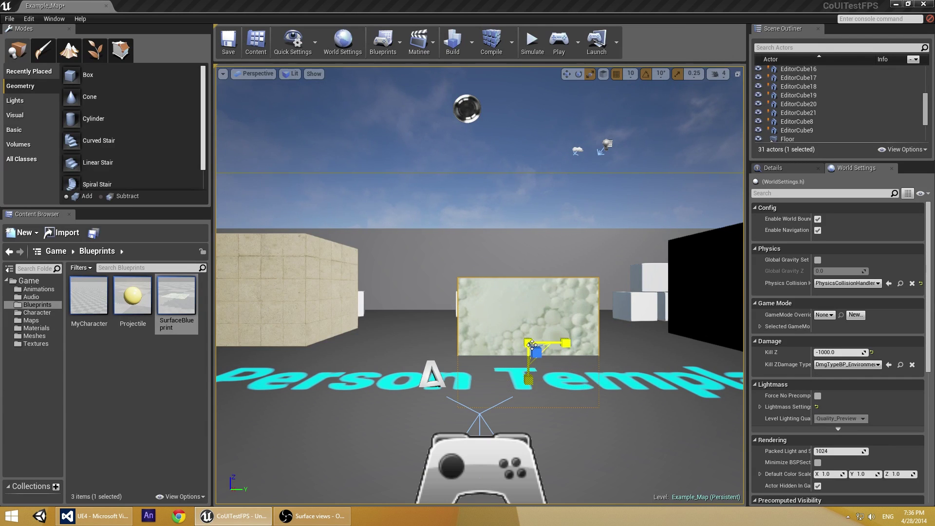
{"action": "left_click_drag", "start_coordinate": [571, 346], "coordinate": [523, 241]}
{"action": "key", "text": "w"}
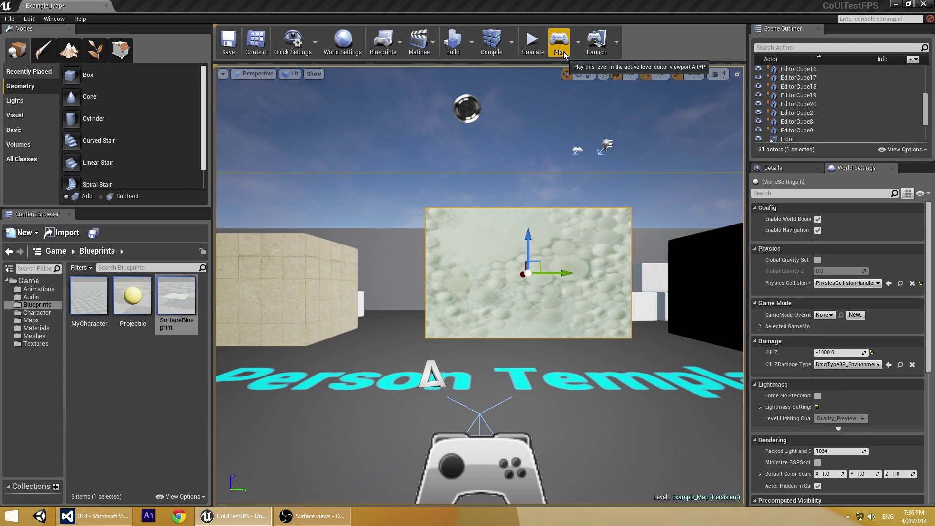
- Play the level in the editor and take mouse control of the game view
{"action": "left_click", "coordinate": [564, 52]}
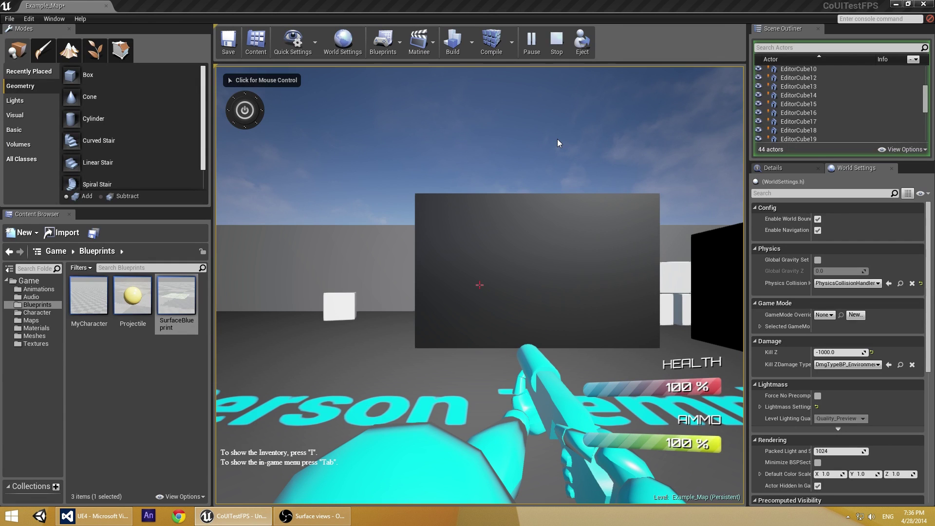
{"action": "left_click", "coordinate": [557, 139]}
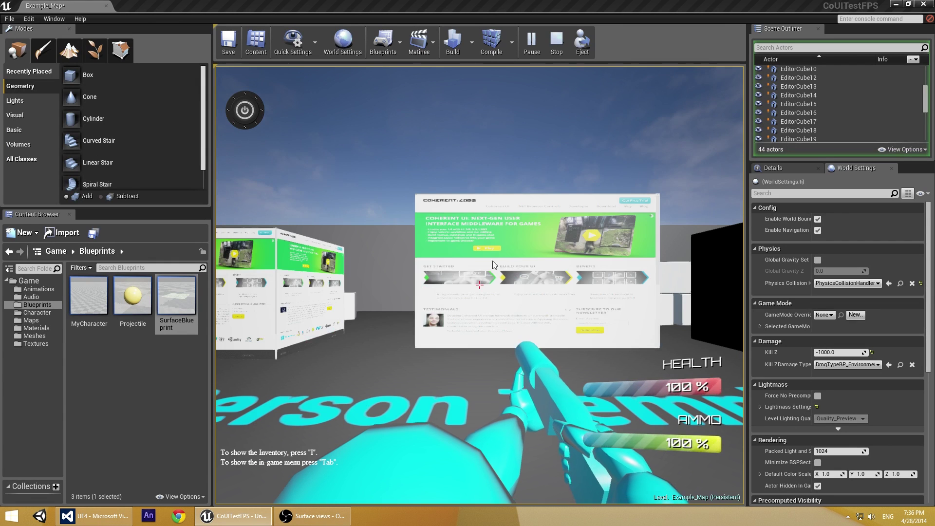